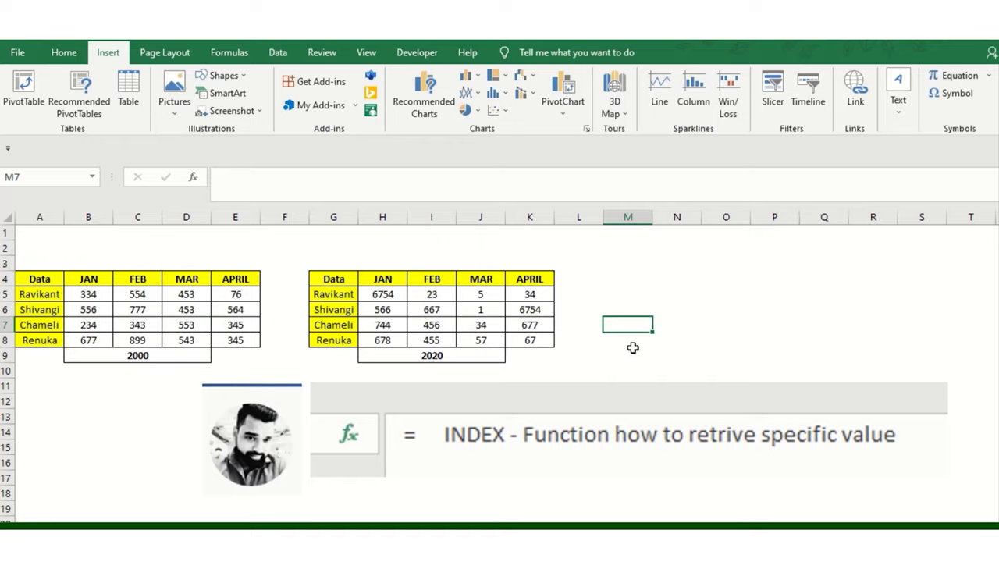
- Start a trial INDEX formula in cell N7 beside the 2020 table
{"action": "left_click", "coordinate": [601, 354]}
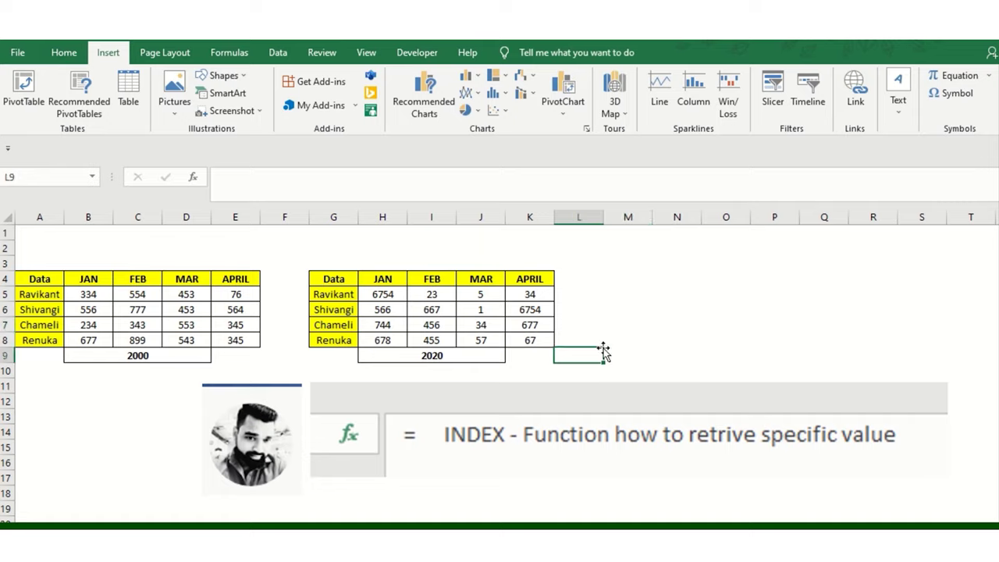
{"action": "left_click", "coordinate": [659, 331]}
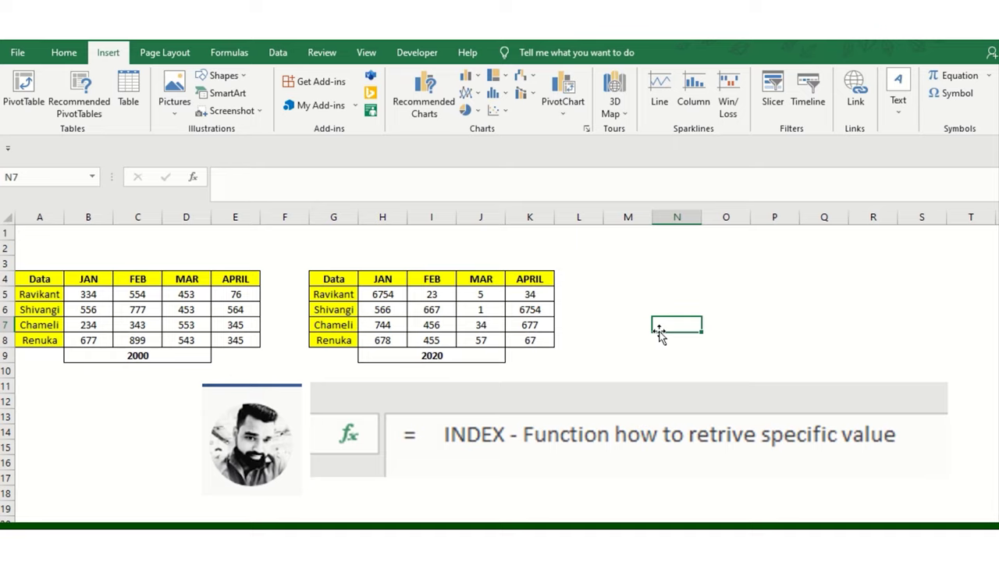
{"action": "type", "text": "=i"}
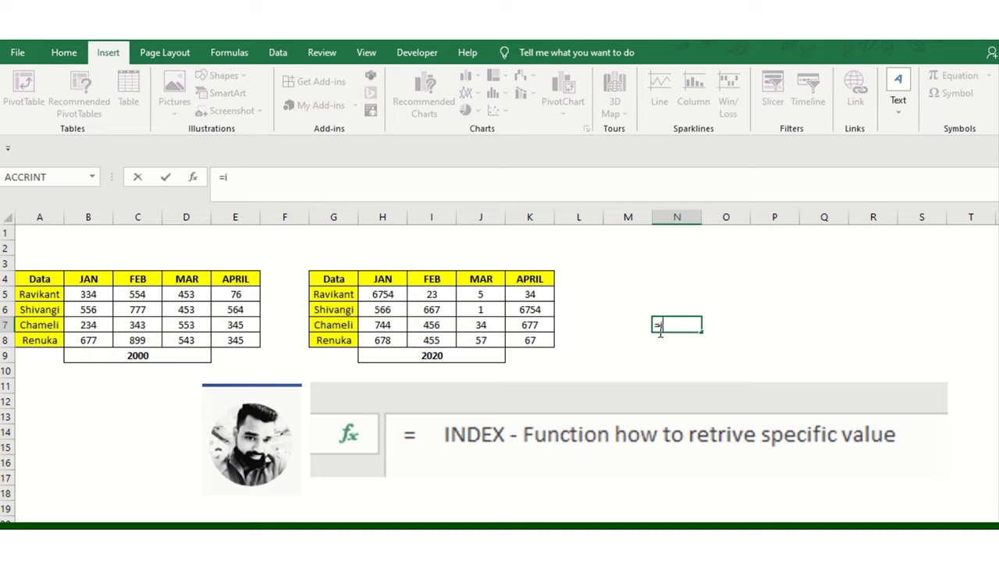
{"action": "type", "text": "nde"}
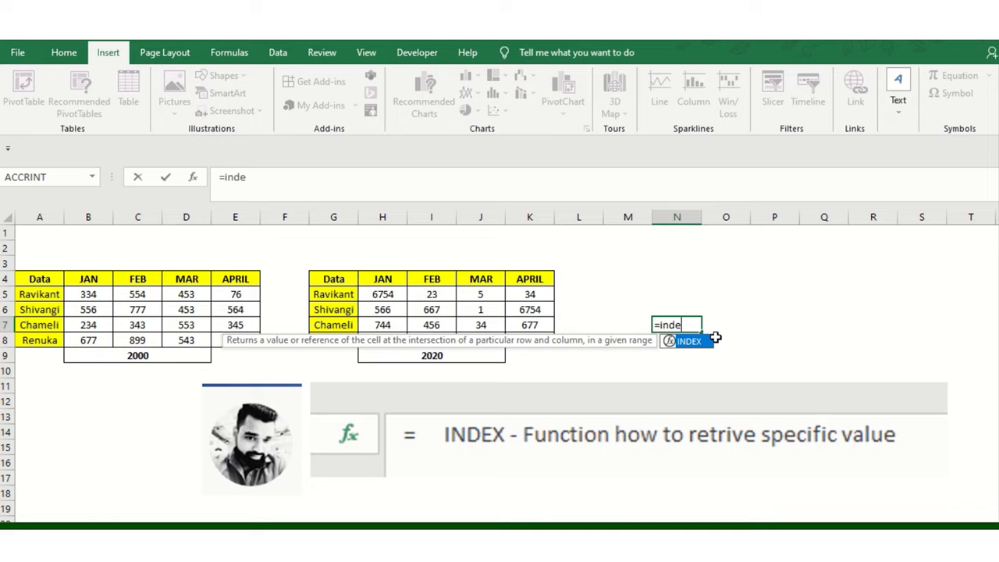
{"action": "double_click", "coordinate": [707, 342]}
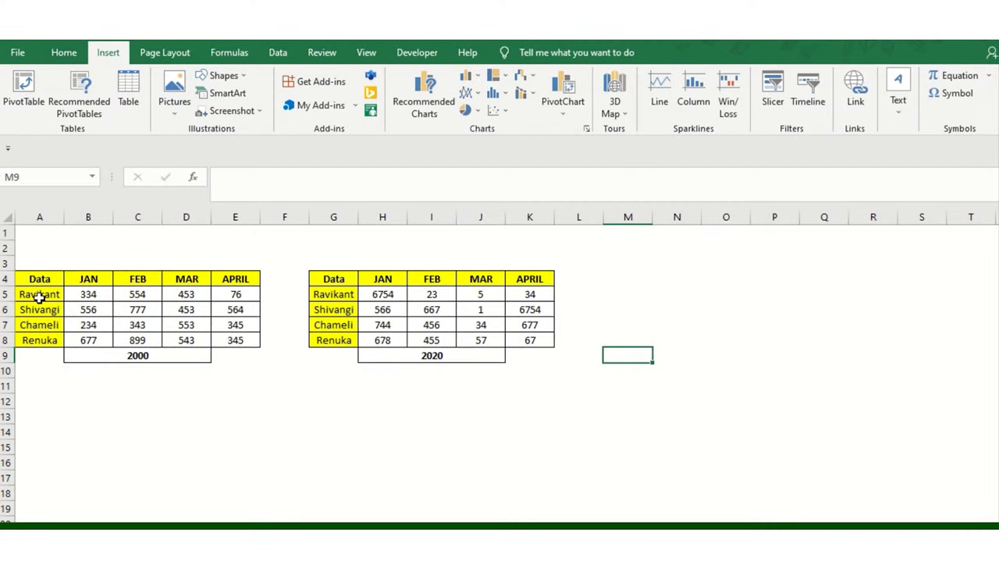
- Highlight the 2000 and 2020 tables and point out the year labels and Chameli's row values
{"action": "mouse_move", "coordinate": [39, 279]}
{"action": "left_mouse_down"}
{"action": "mouse_move", "coordinate": [85, 328]}
{"action": "mouse_move", "coordinate": [234, 338]}
{"action": "left_mouse_up"}
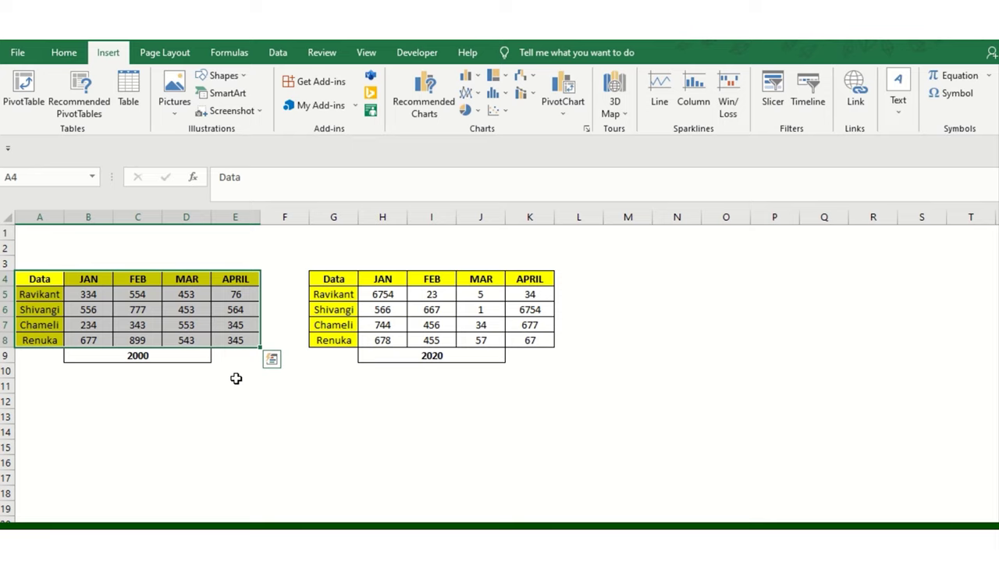
{"action": "left_click_drag", "start_coordinate": [344, 279], "coordinate": [523, 337]}
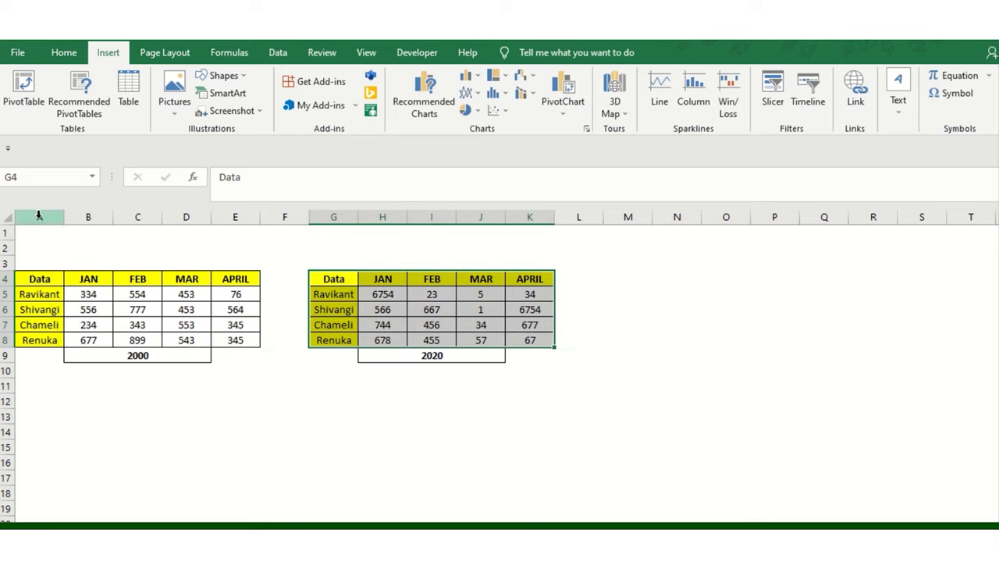
{"action": "left_click", "coordinate": [275, 390]}
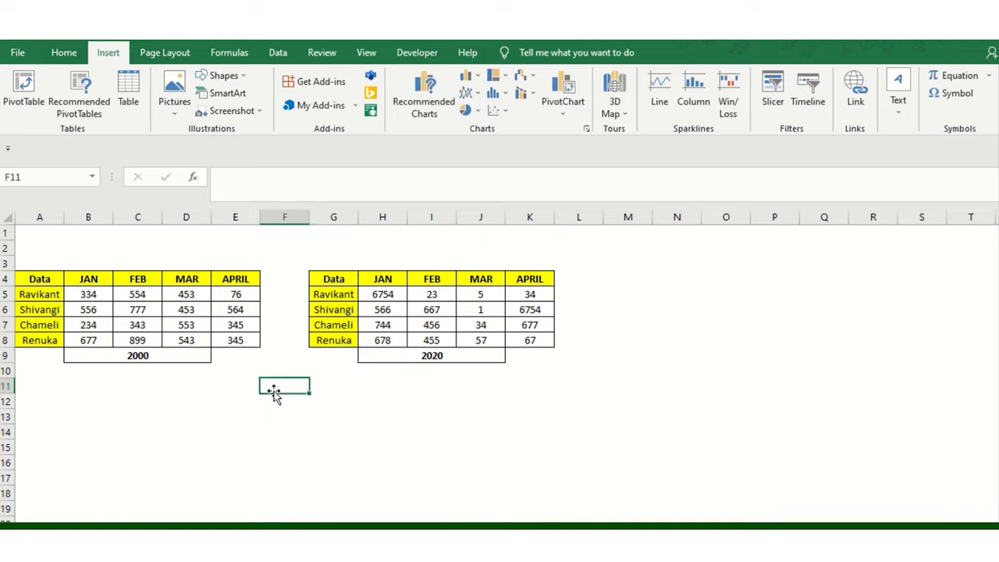
{"action": "left_click", "coordinate": [139, 357]}
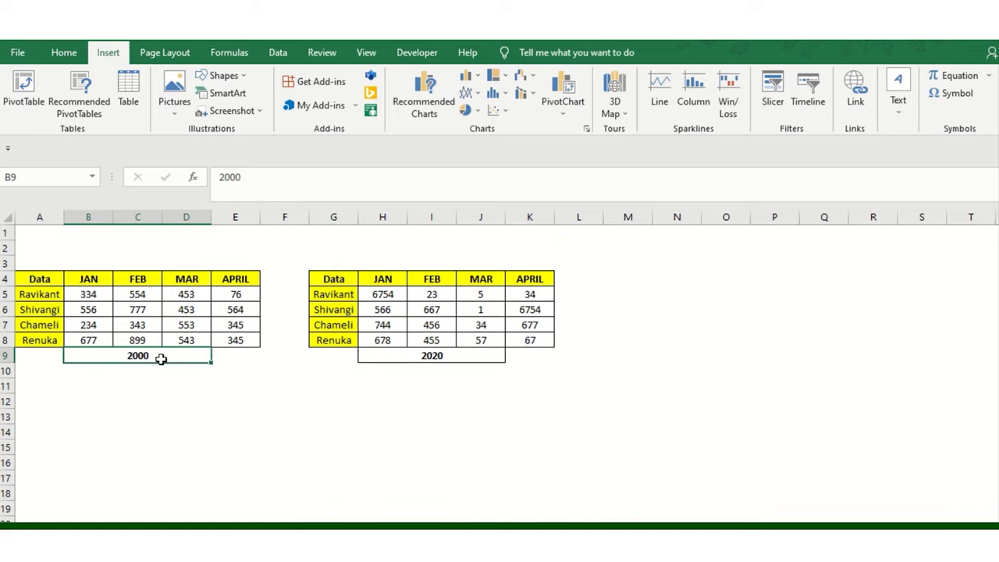
{"action": "left_click", "coordinate": [426, 359]}
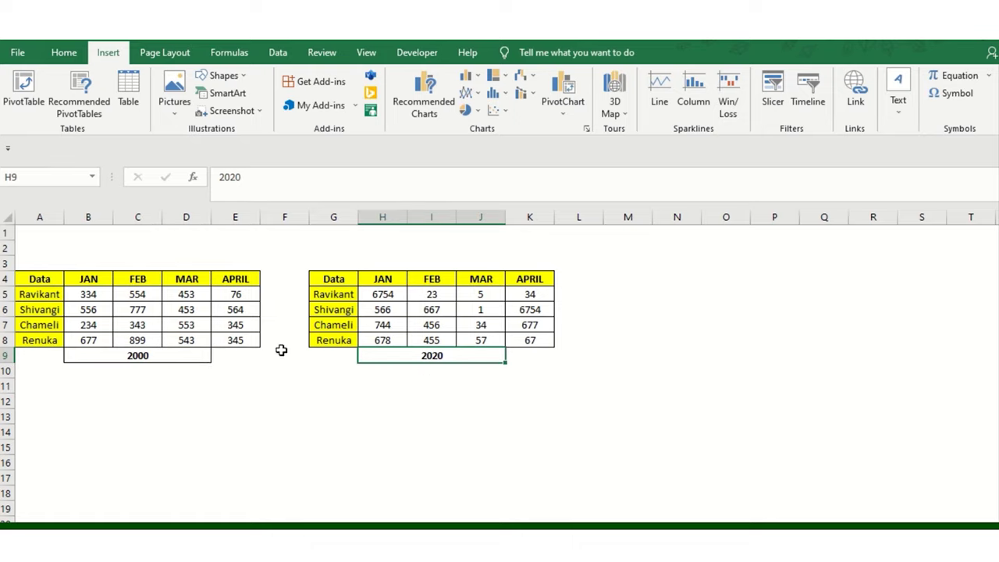
{"action": "left_click", "coordinate": [216, 410]}
{"action": "left_click", "coordinate": [160, 409]}
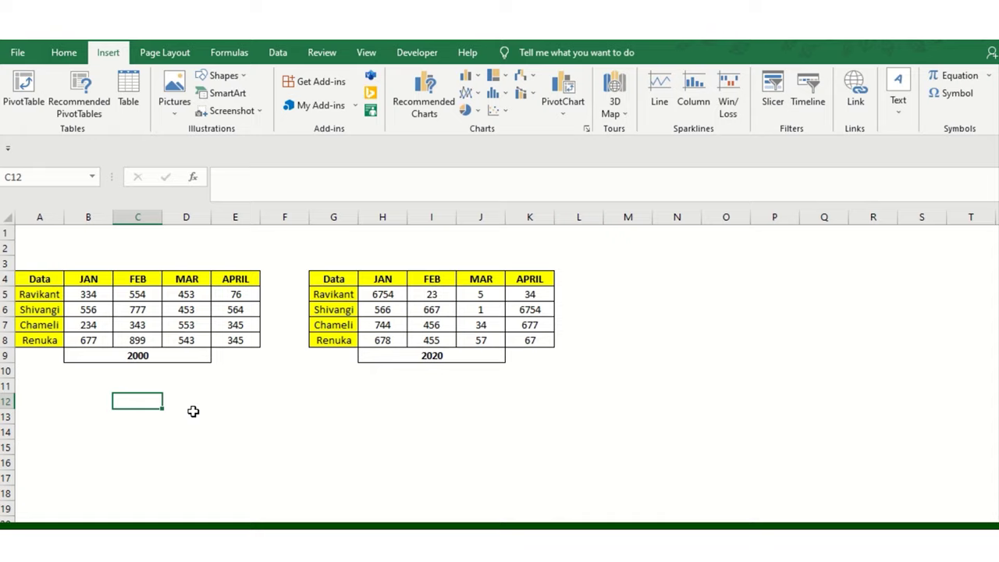
{"action": "left_click", "coordinate": [19, 327]}
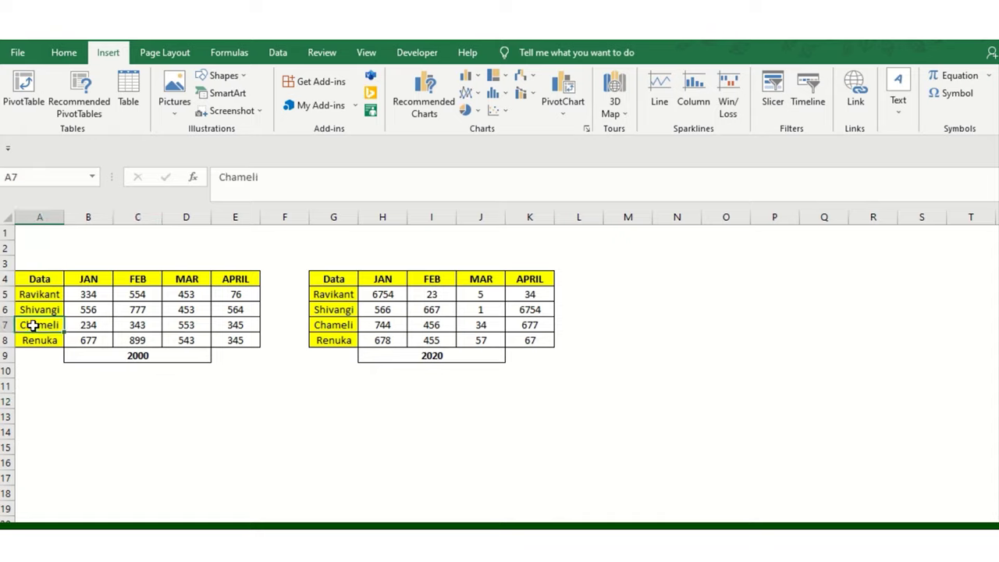
{"action": "left_click", "coordinate": [136, 328]}
- Select D13 for the first formula, abandoning an initial incomplete entry
{"action": "left_click", "coordinate": [200, 422]}
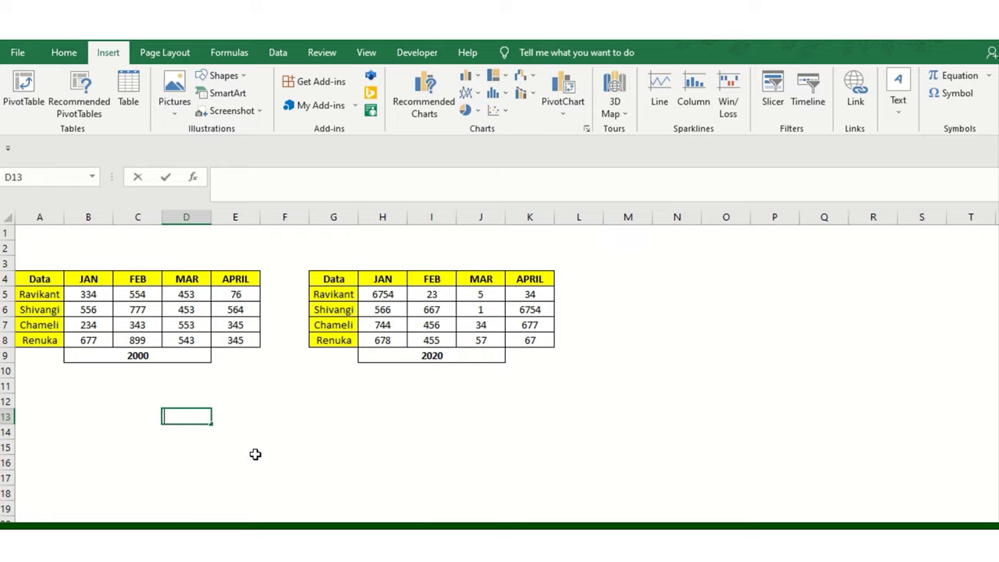
{"action": "type", "text": "="}
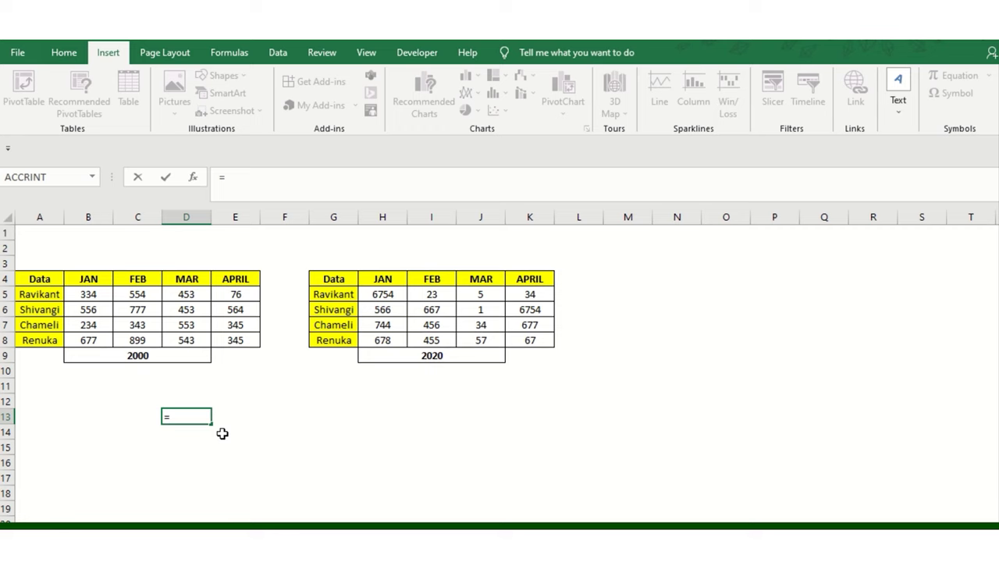
{"action": "left_click", "coordinate": [237, 416]}
{"action": "key", "text": "Escape"}
{"action": "scroll", "coordinate": [207, 421], "scroll_direction": "up", "scroll_amount": 1, "text": "ctrl"}
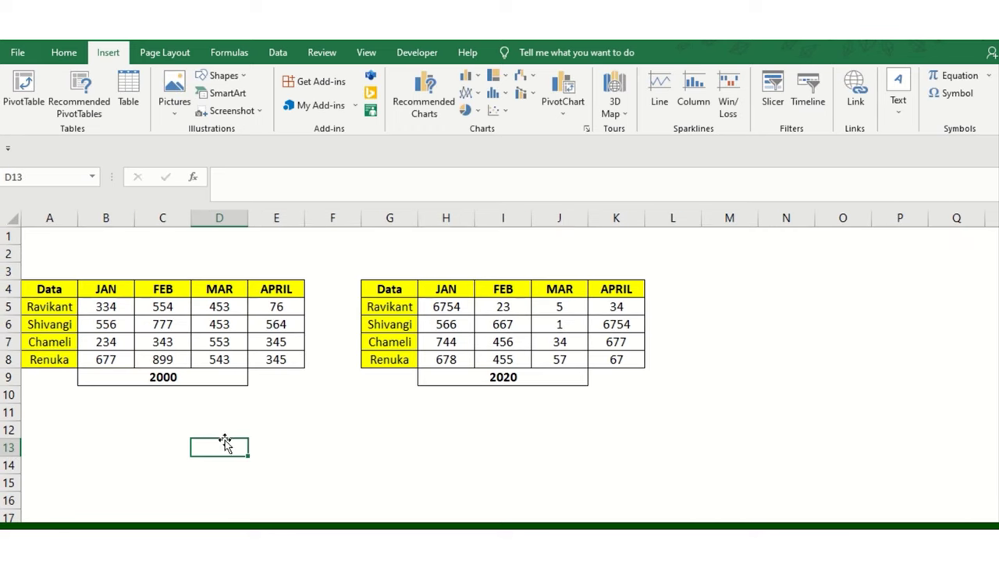
{"action": "scroll", "coordinate": [234, 445], "scroll_direction": "up", "scroll_amount": 1, "text": "ctrl"}
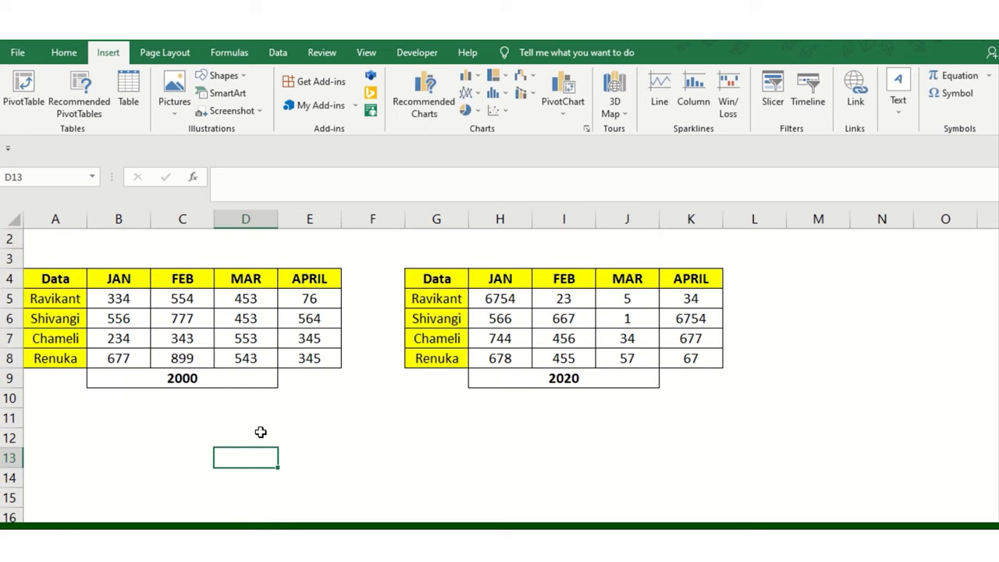
- Enter =INDEX(B5:E8,3,3,1) in D13, returning Chameli's MAR value 553
{"action": "type", "text": "=ind"}
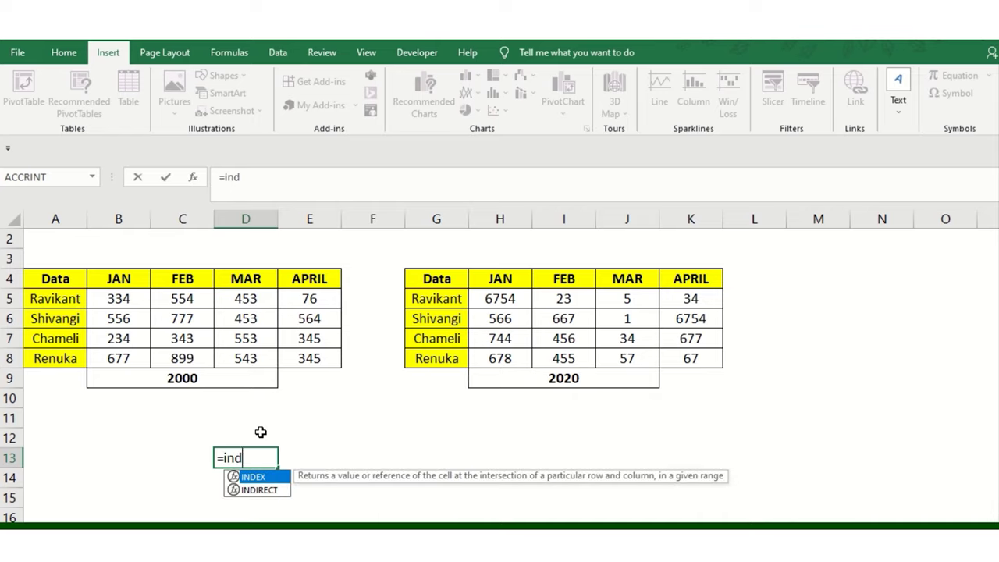
{"action": "key", "text": "Tab"}
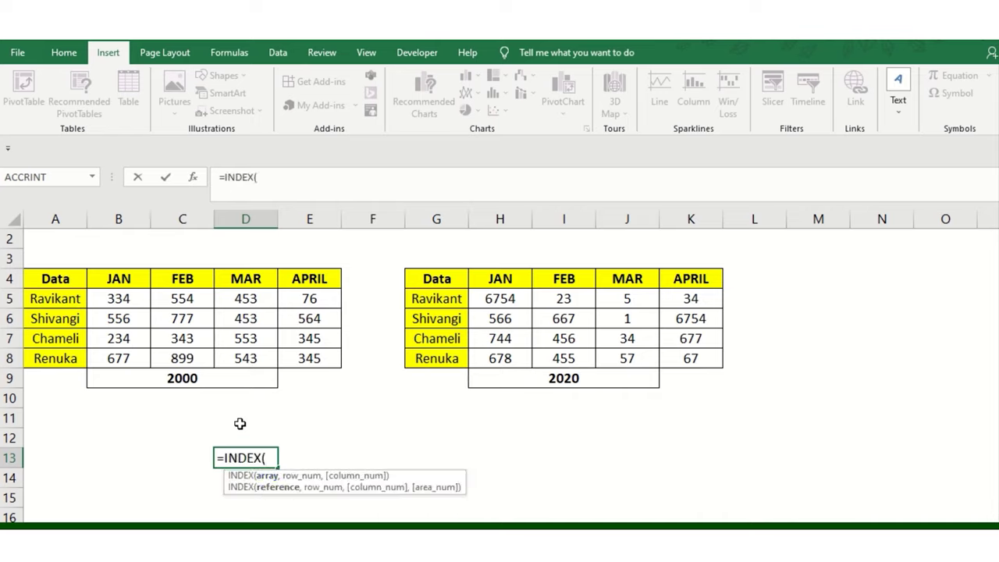
{"action": "left_click_drag", "start_coordinate": [129, 298], "coordinate": [307, 358]}
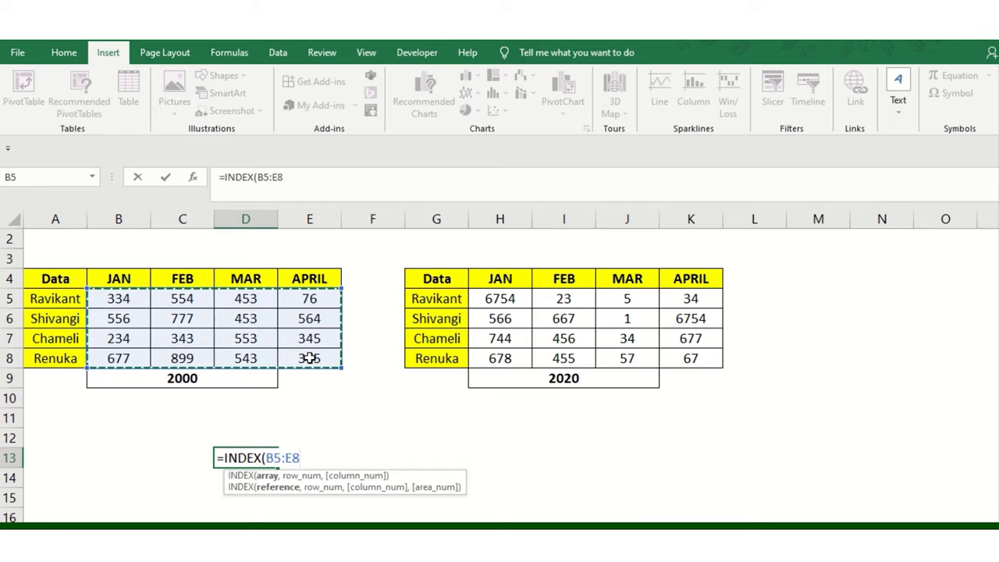
{"action": "type", "text": ",3"}
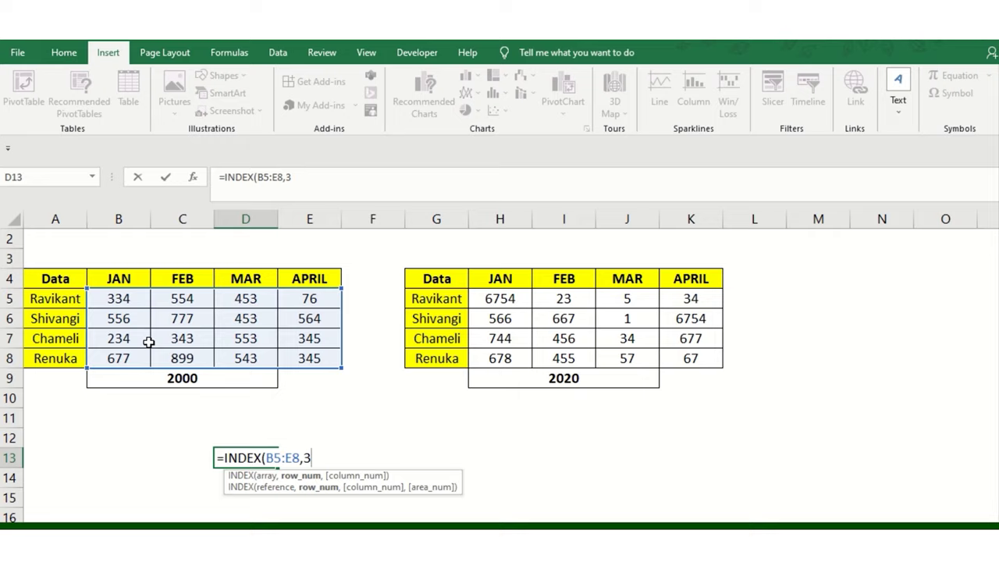
{"action": "type", "text": ","}
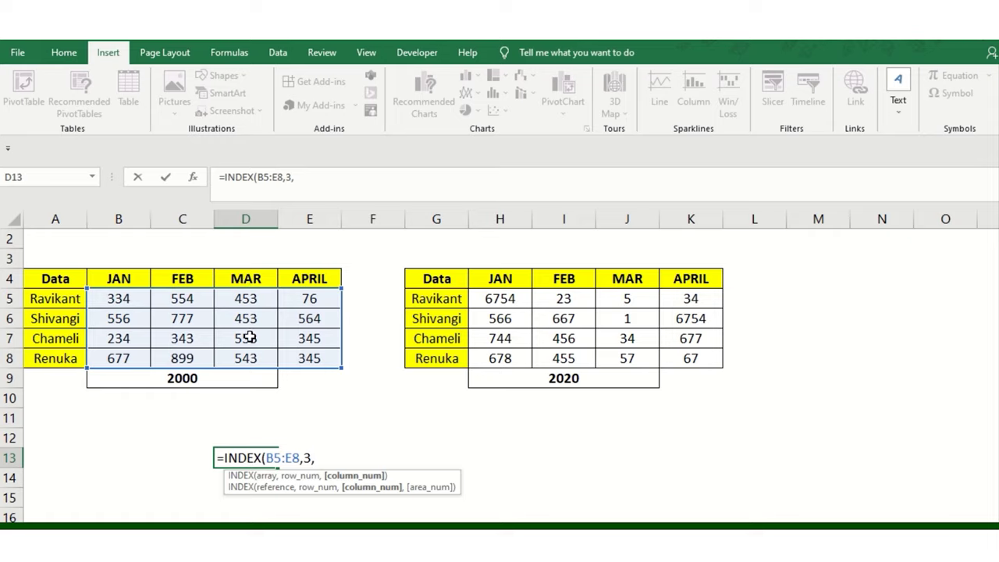
{"action": "type", "text": "3"}
{"action": "type", "text": ","}
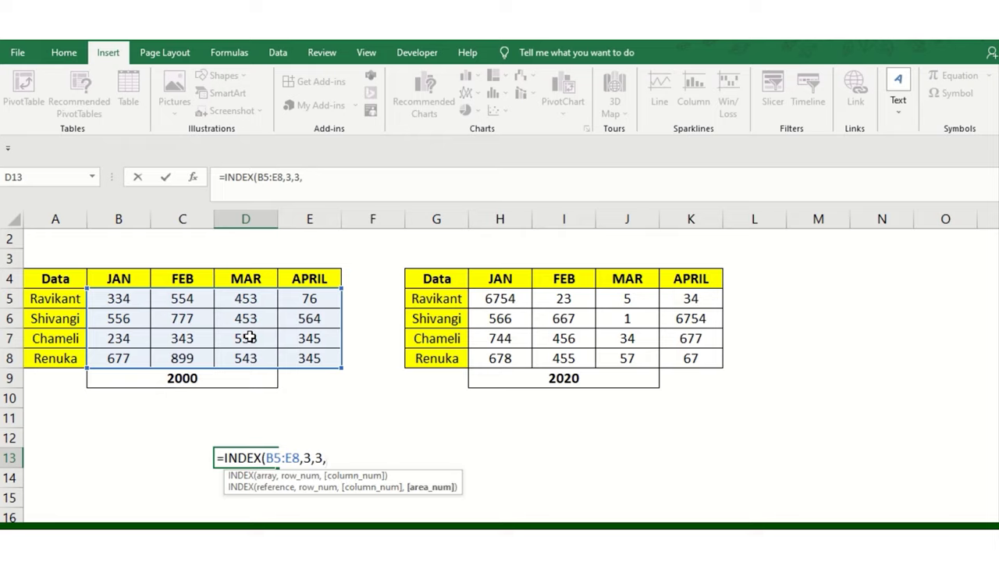
{"action": "type", "text": "1"}
{"action": "type", "text": ")"}
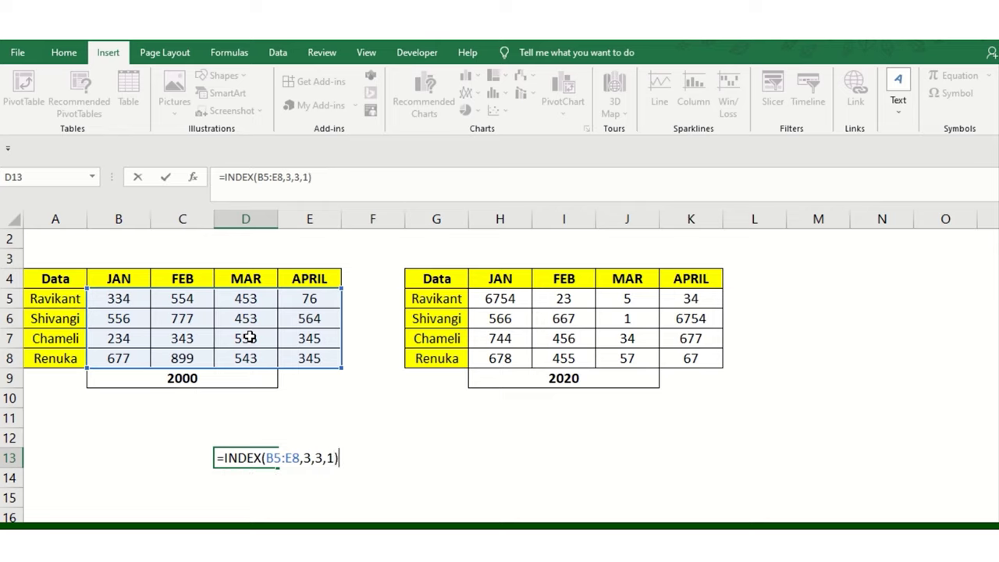
{"action": "key", "text": "Return"}
{"action": "left_click", "coordinate": [263, 459]}
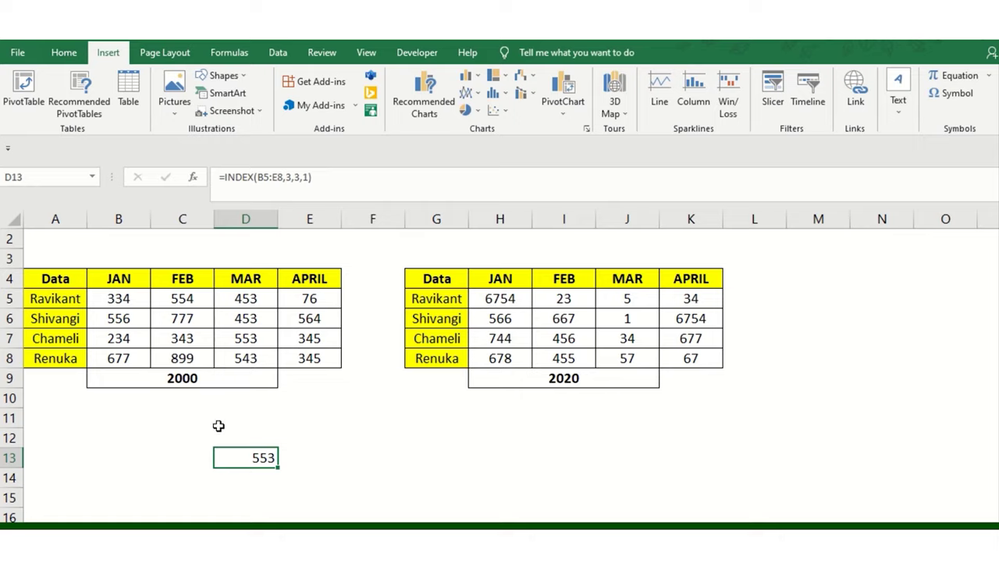
- Enter =INDEX((B5:E8,H5:K8),3,3,2) in F13 to return 34 from the 2020 table
{"action": "left_click", "coordinate": [399, 456]}
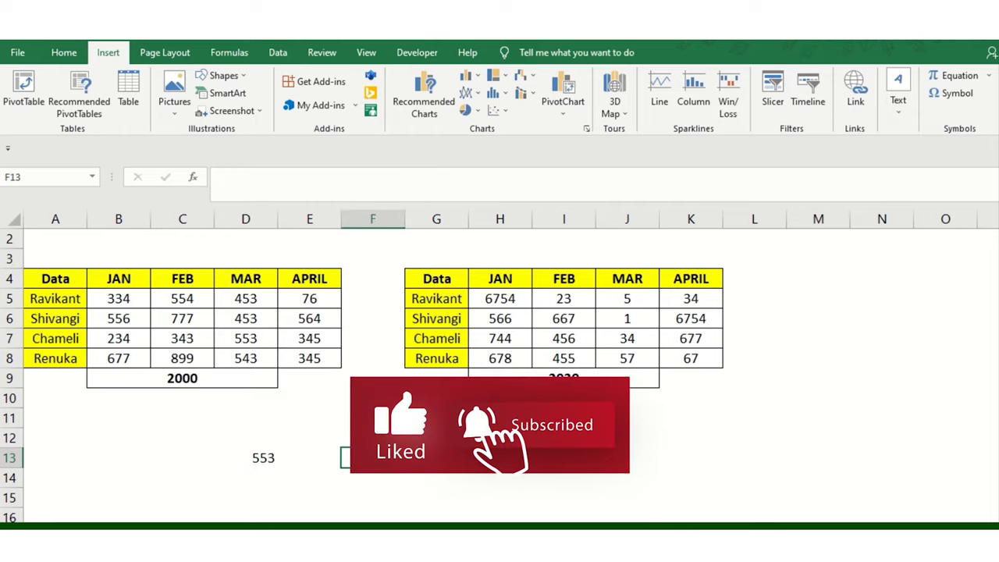
{"action": "type", "text": "="}
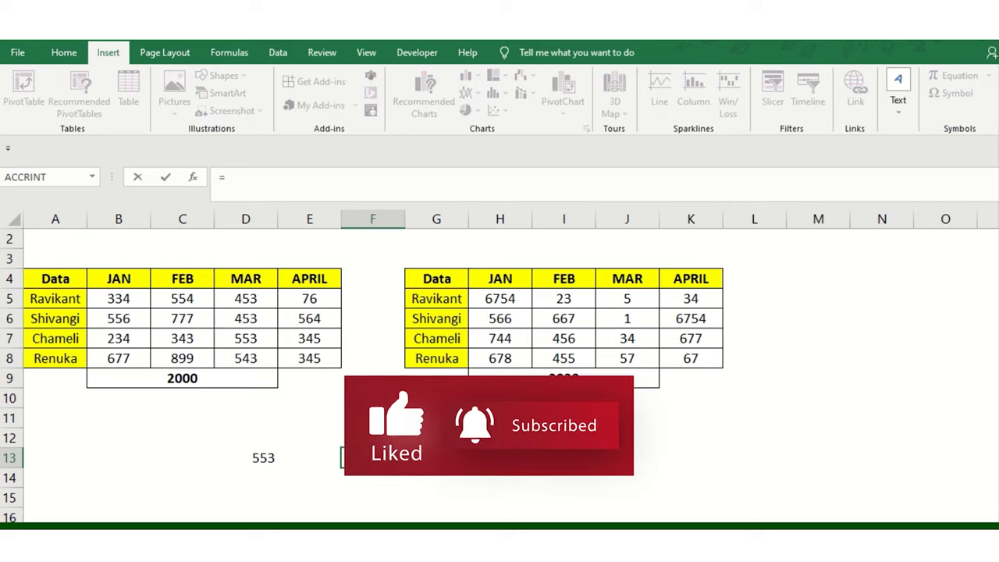
{"action": "type", "text": "ind"}
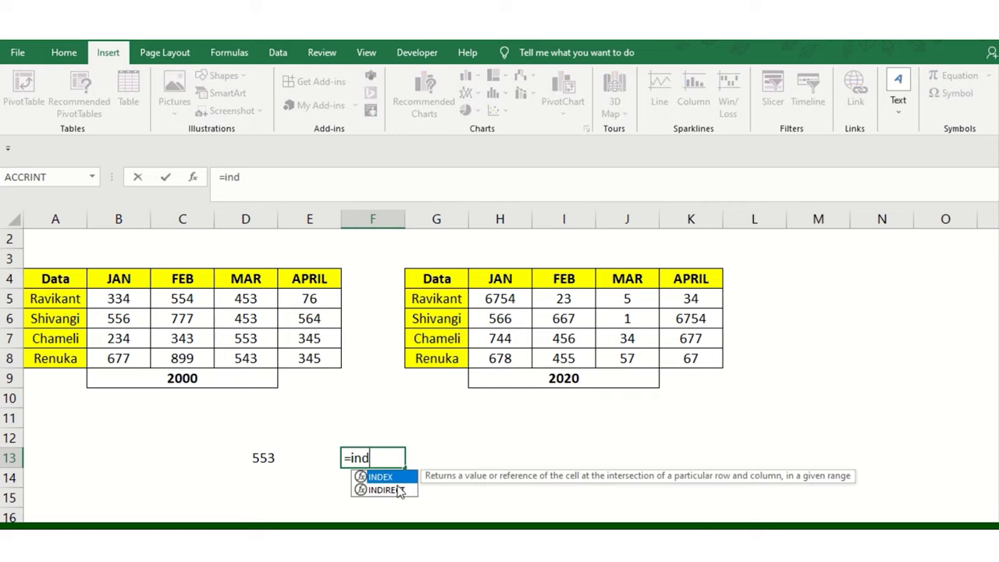
{"action": "double_click", "coordinate": [381, 477]}
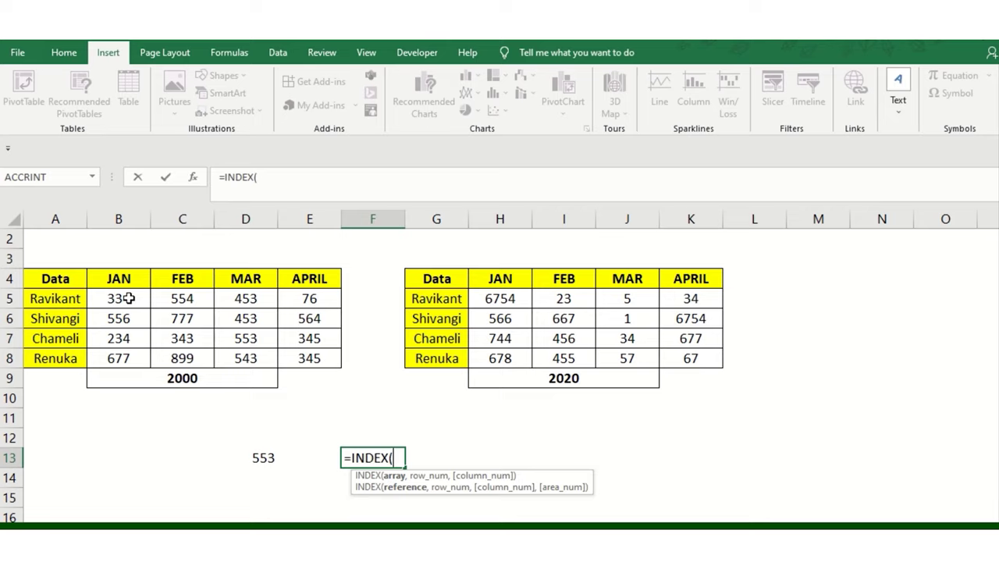
{"action": "left_click_drag", "start_coordinate": [128, 298], "coordinate": [312, 359]}
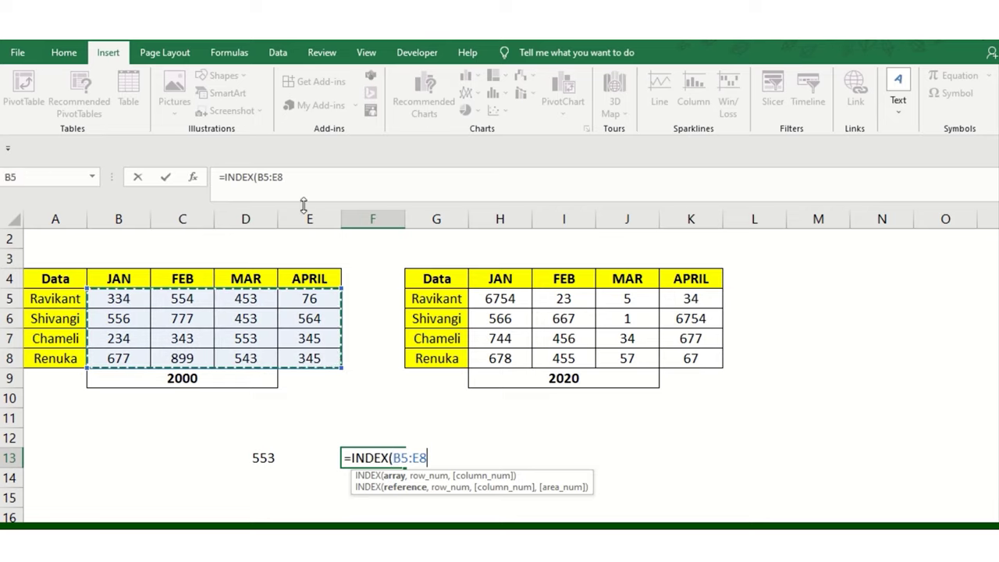
{"action": "left_click", "coordinate": [259, 177]}
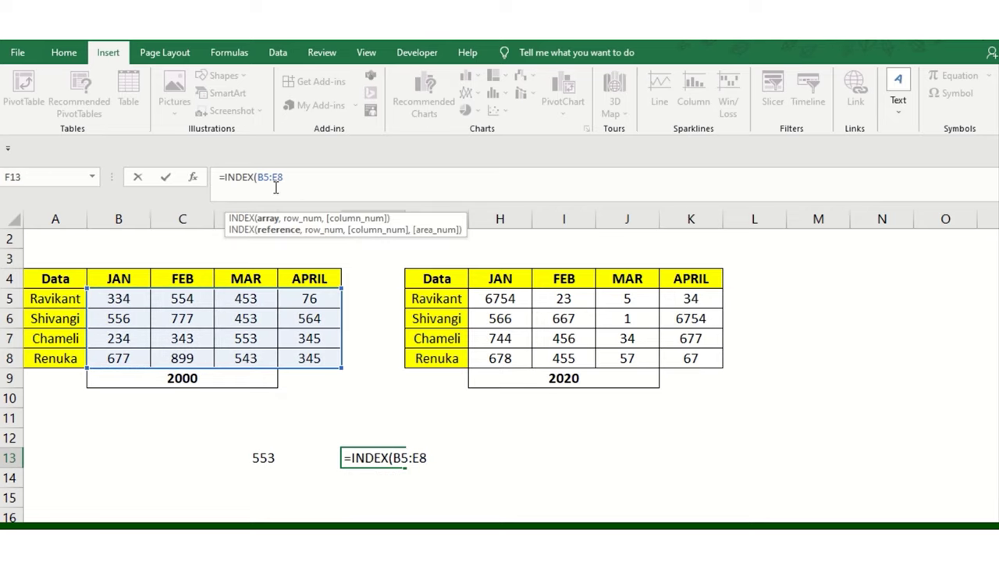
{"action": "type", "text": "("}
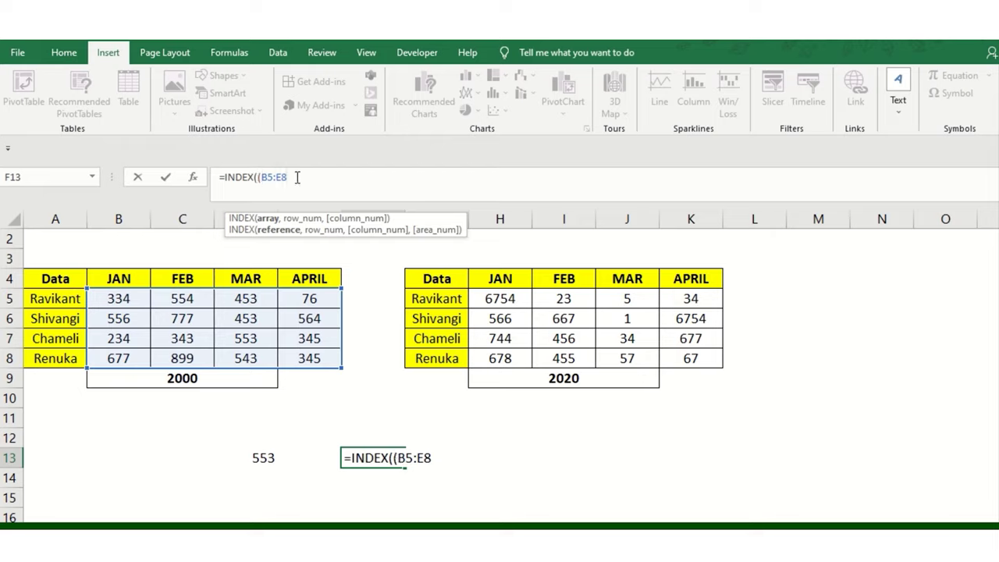
{"action": "mouse_move", "coordinate": [490, 302]}
{"action": "left_mouse_down"}
{"action": "mouse_move", "coordinate": [629, 361]}
{"action": "mouse_move", "coordinate": [687, 362]}
{"action": "left_mouse_up"}
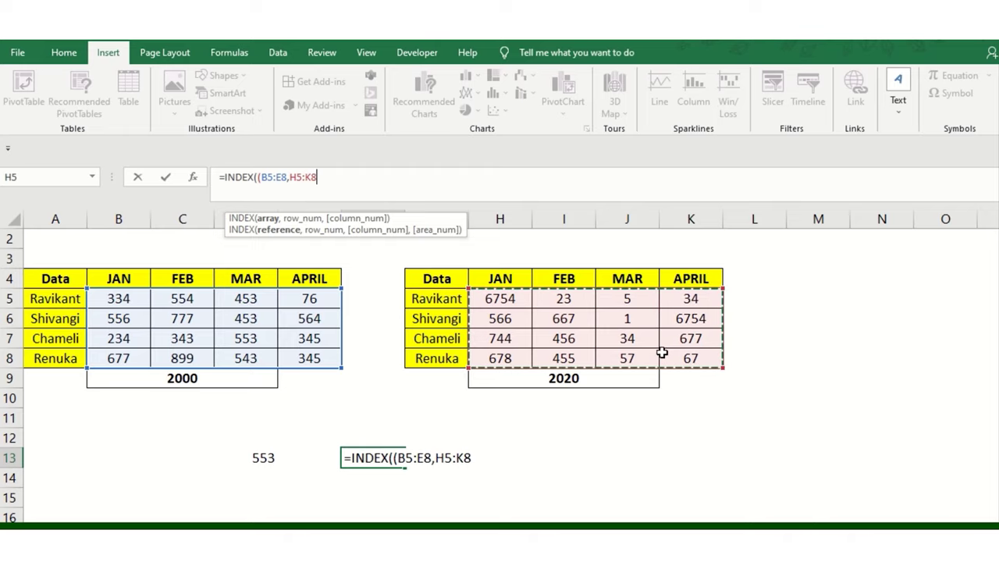
{"action": "left_click", "coordinate": [345, 183]}
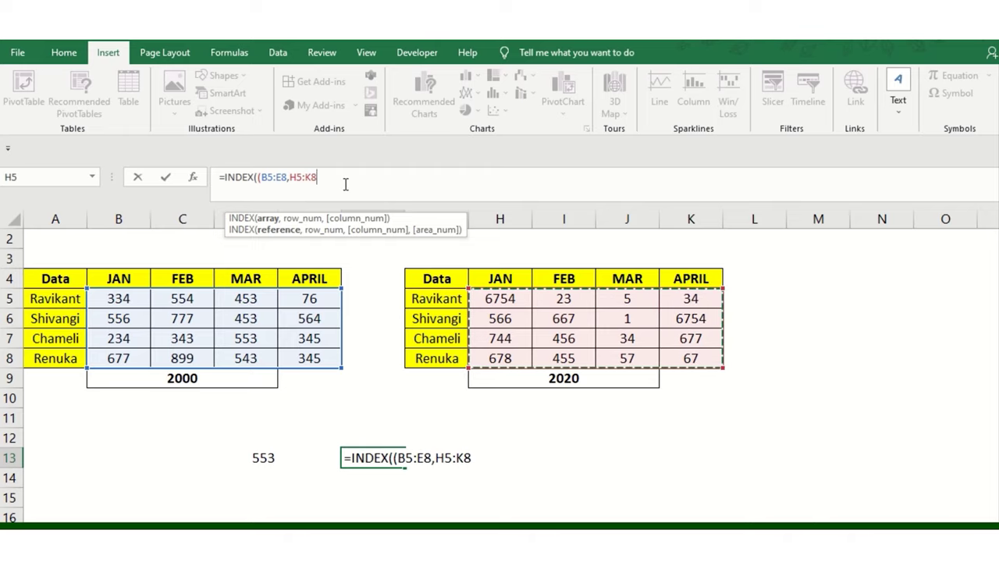
{"action": "type", "text": ",H5:K8)"}
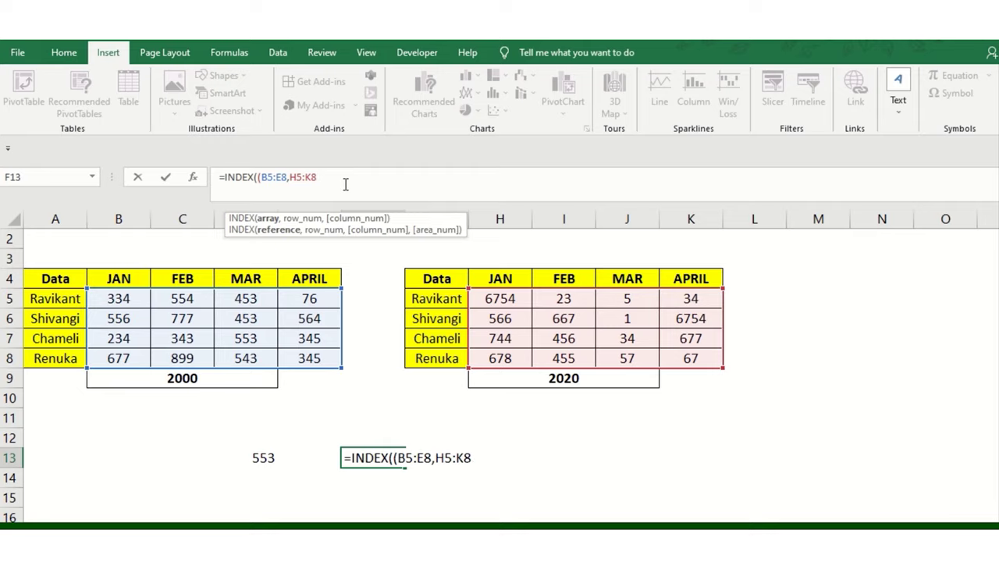
{"action": "type", "text": ","}
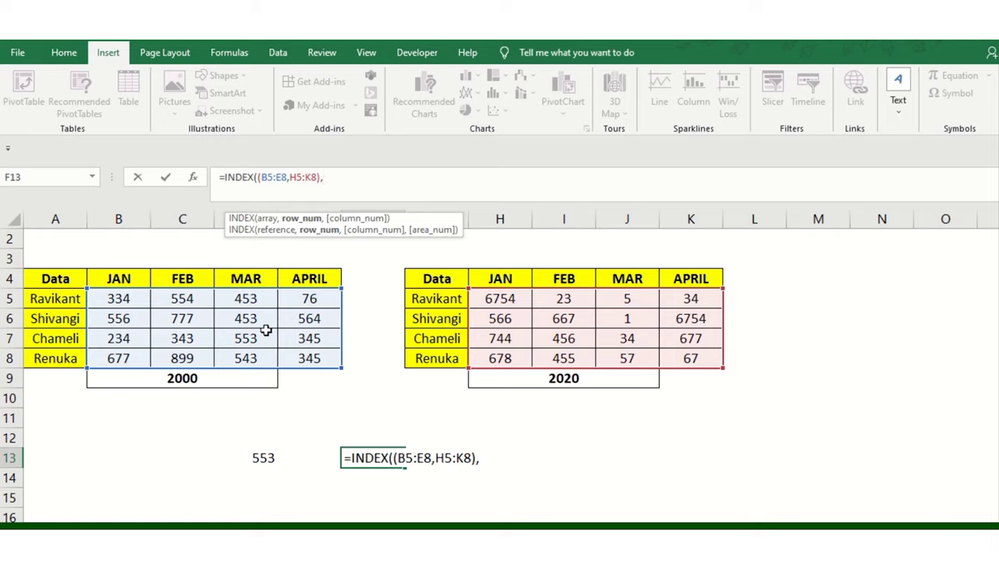
{"action": "type", "text": "3"}
{"action": "type", "text": ",3,2"}
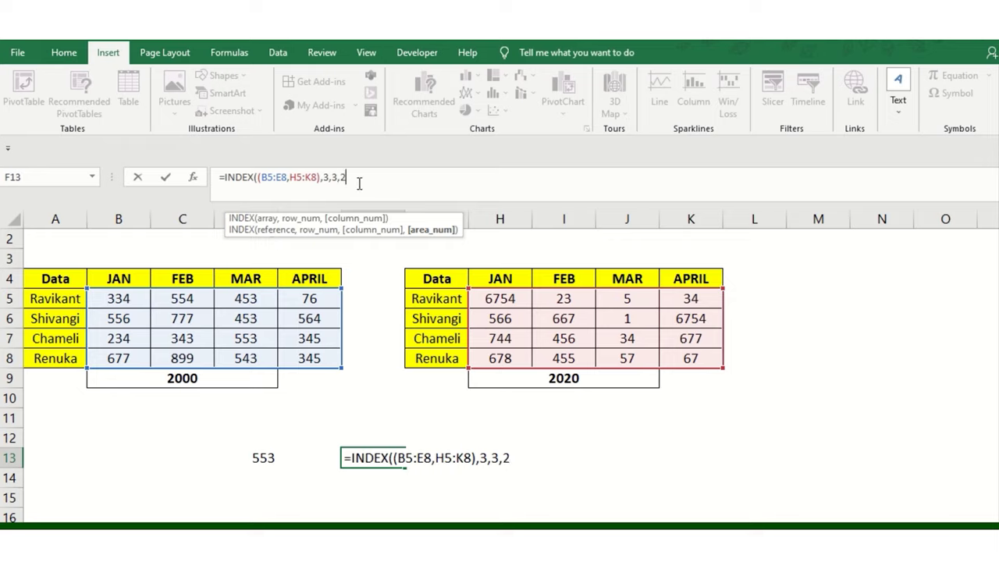
{"action": "type", "text": ")"}
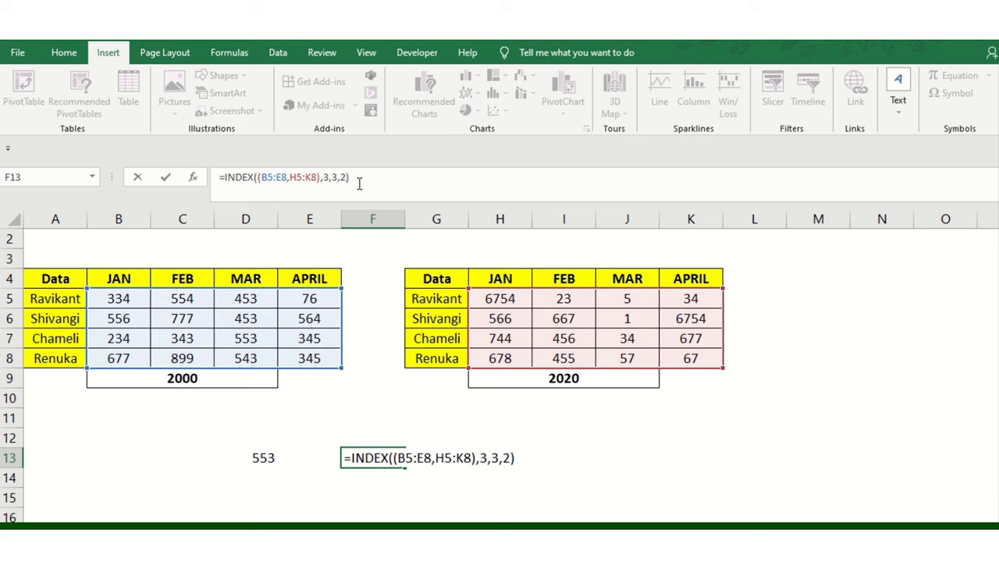
{"action": "key", "text": "Return"}
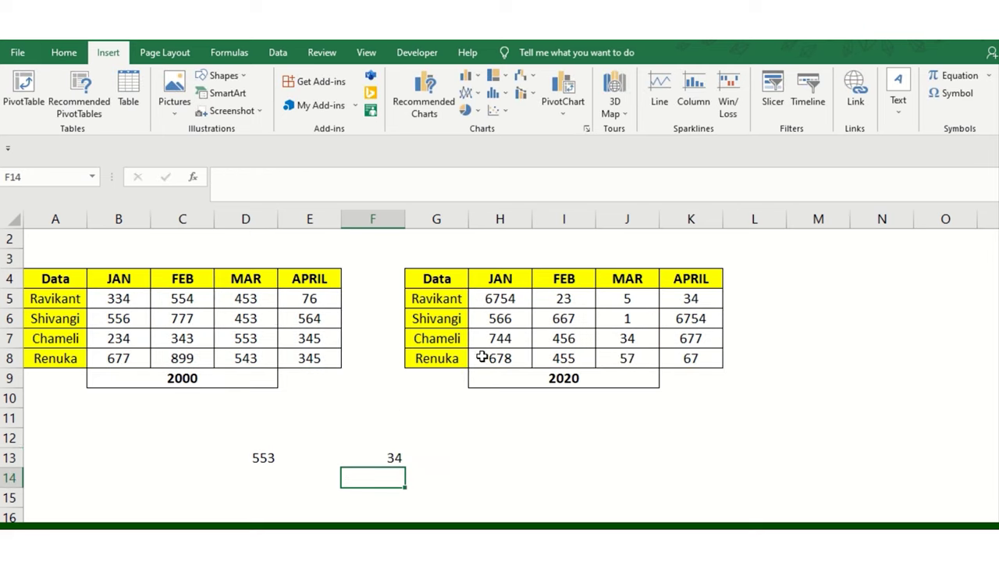
- Fill the source cells D7 (553) and J7 (34) with yellow
{"action": "left_click", "coordinate": [245, 339]}
{"action": "left_click", "coordinate": [627, 338], "text": "ctrl"}
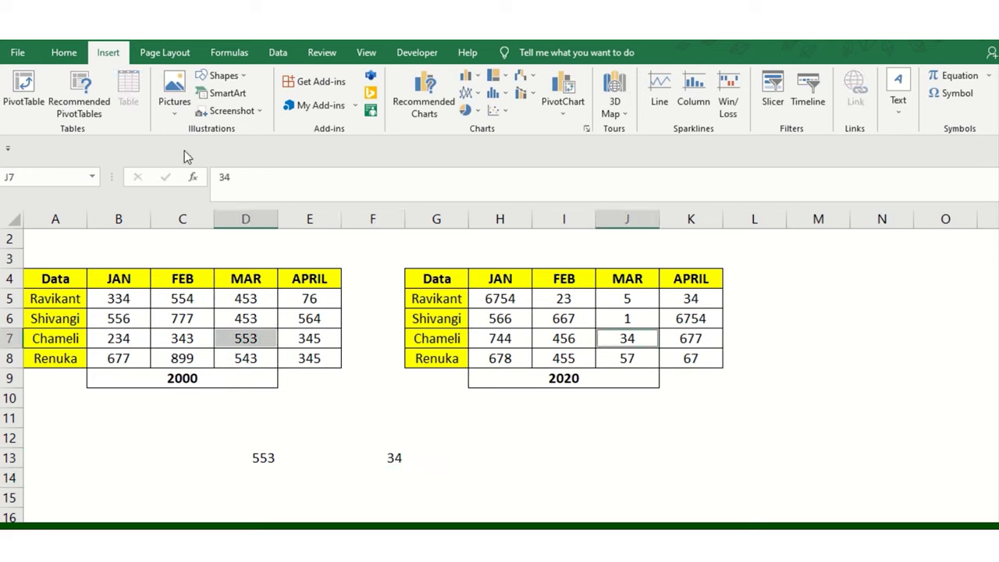
{"action": "left_click", "coordinate": [64, 52]}
{"action": "left_click", "coordinate": [189, 106]}
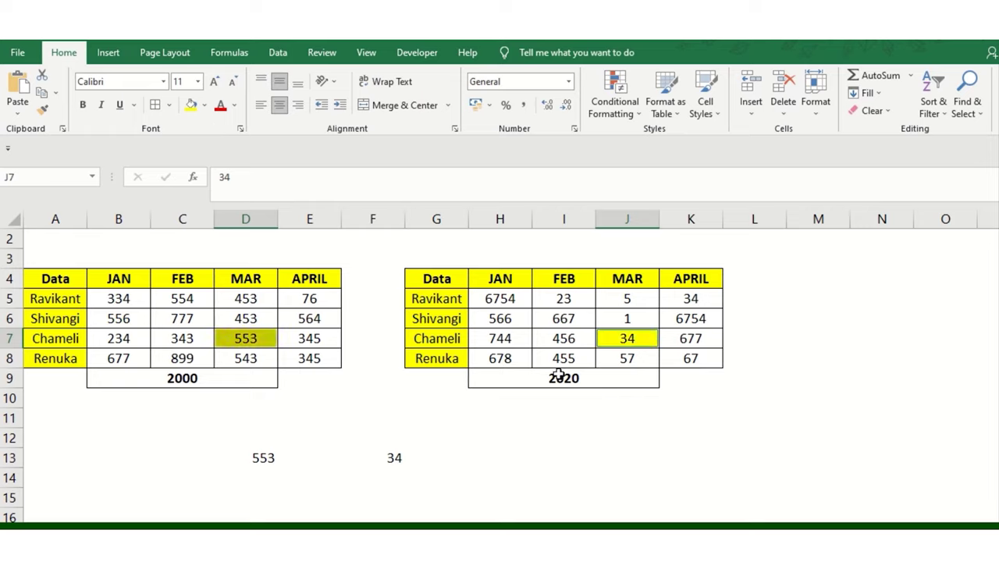
{"action": "left_click", "coordinate": [479, 421]}
- Review the INDEX formulas in D13 and F13
{"action": "left_click", "coordinate": [258, 461]}
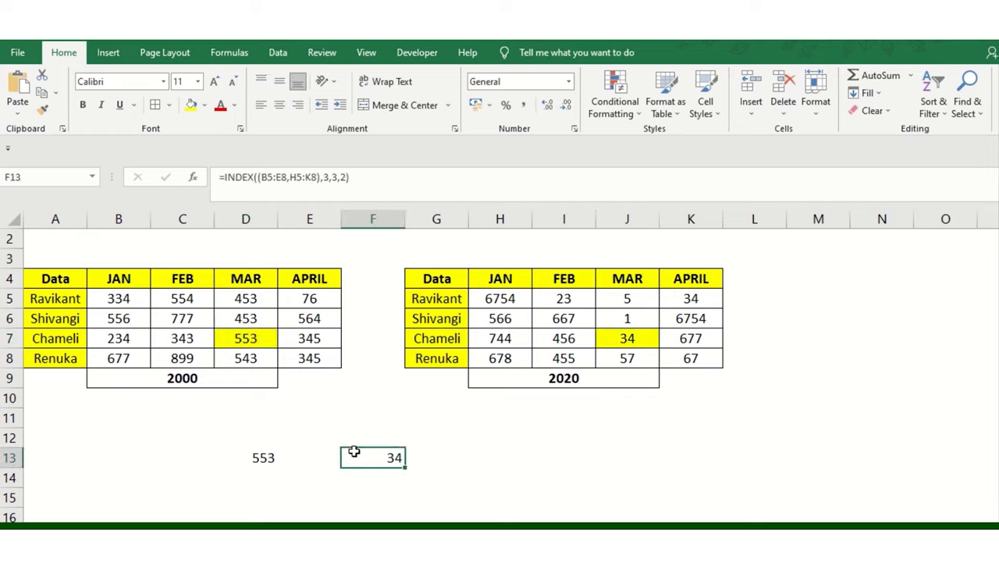
{"action": "left_click", "coordinate": [259, 457]}
{"action": "left_click", "coordinate": [368, 461]}
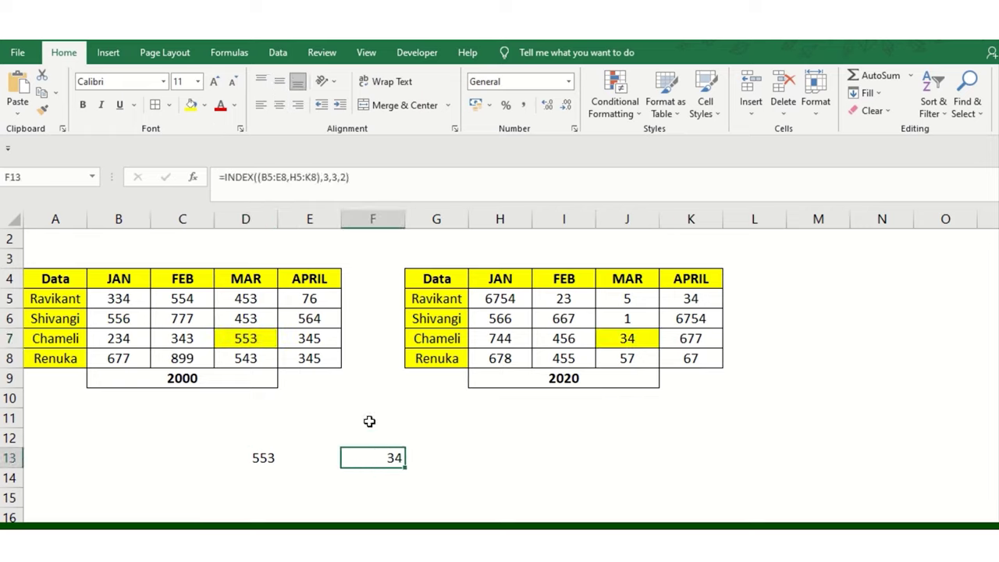